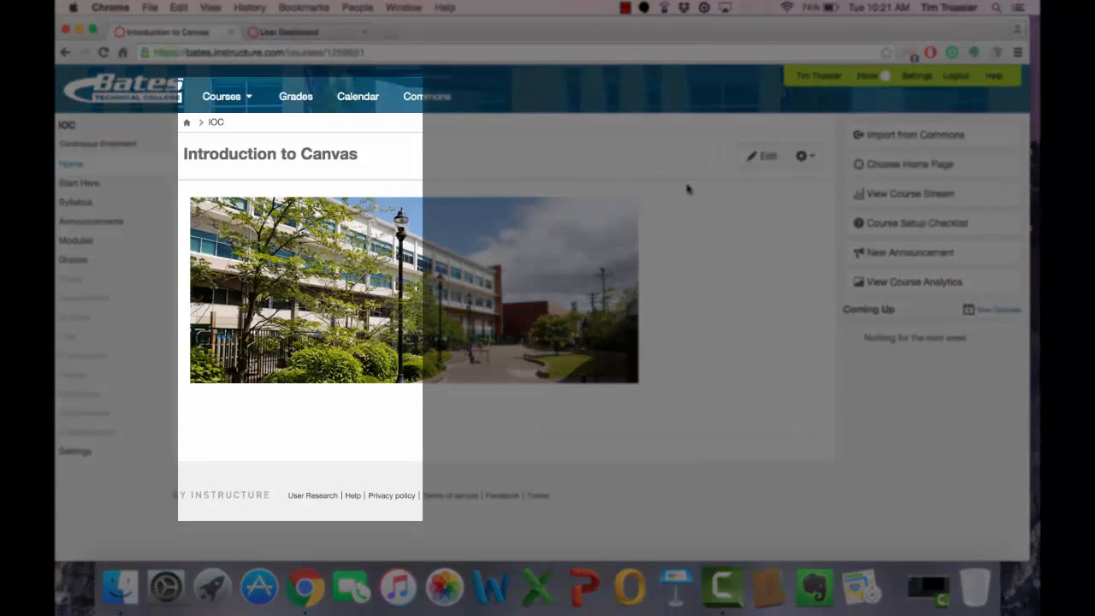
Open the content import page of the Introduction to Online Instruction course from its settings
click(221, 98)
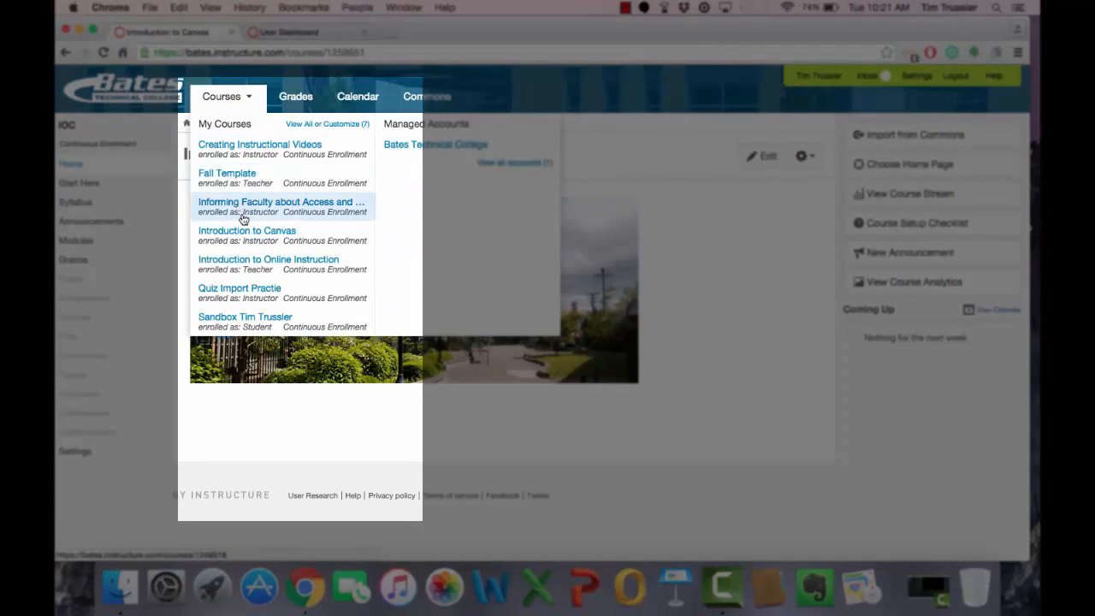
click(244, 271)
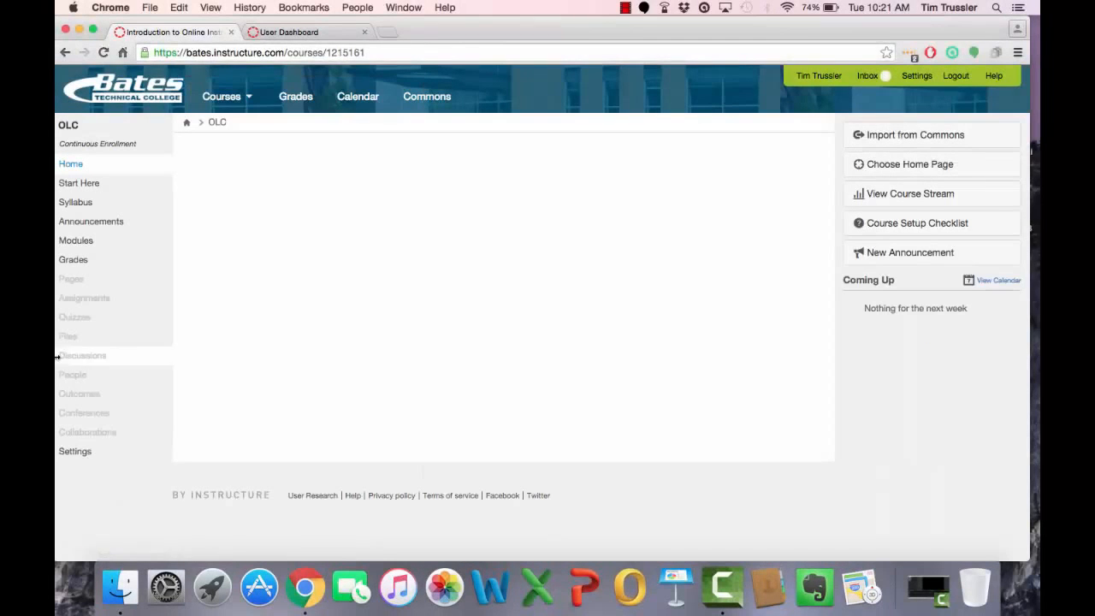
click(85, 455)
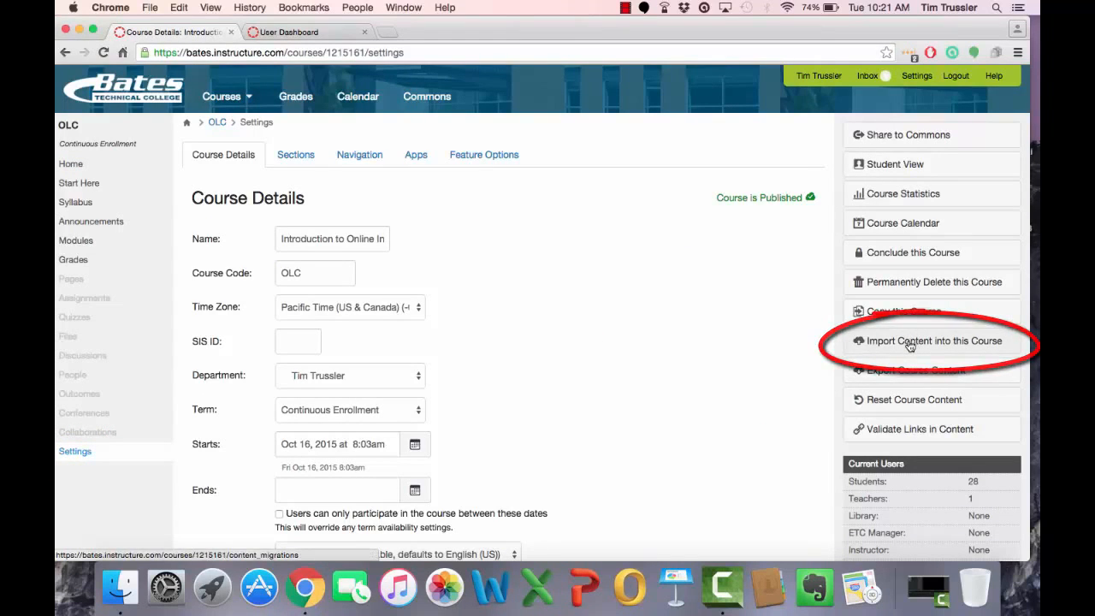
click(911, 342)
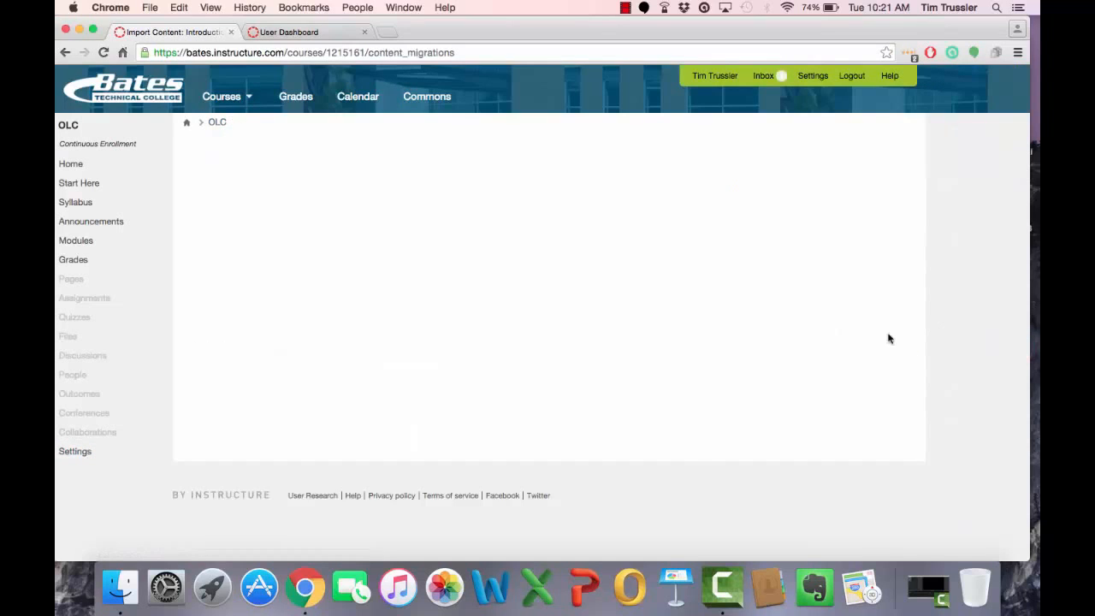
Switch to the User Dashboard page and open the content import page of Nursing Fundamentals I from its course settings
click(315, 33)
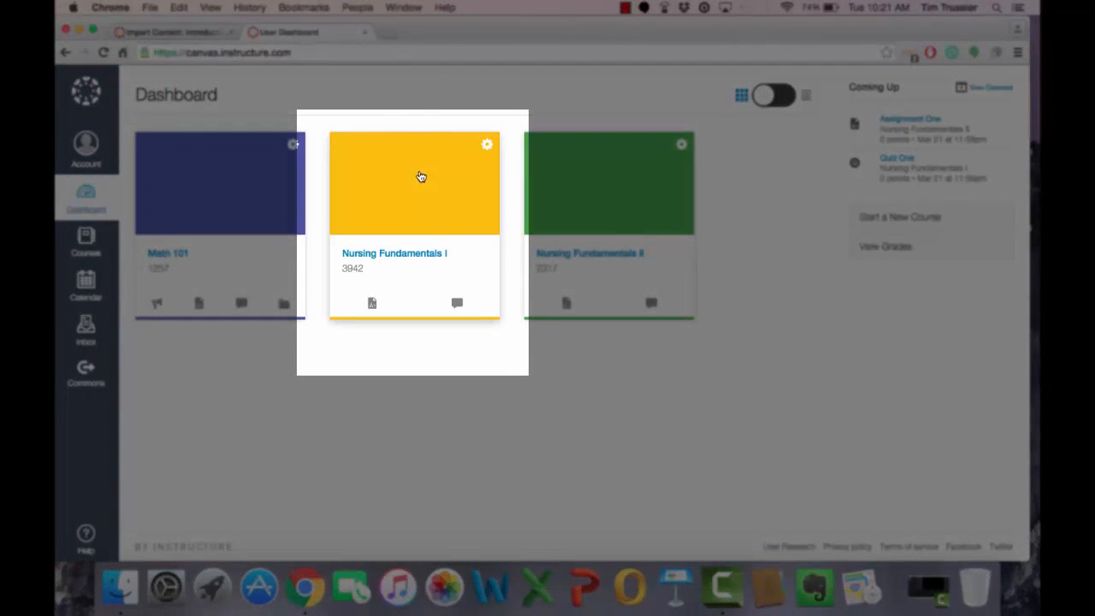
click(417, 193)
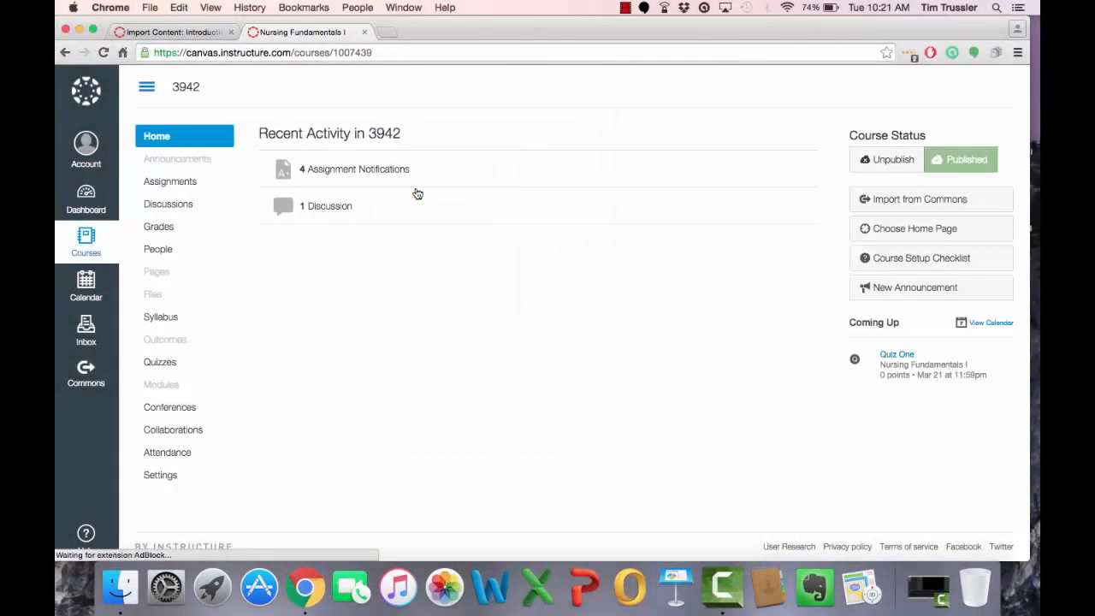
click(160, 482)
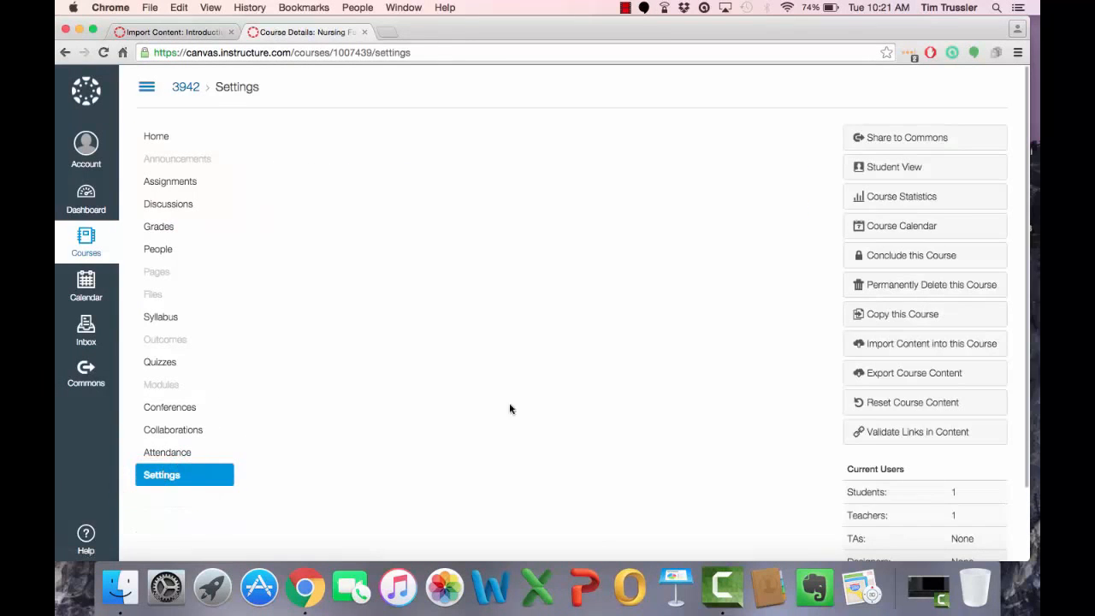
click(903, 348)
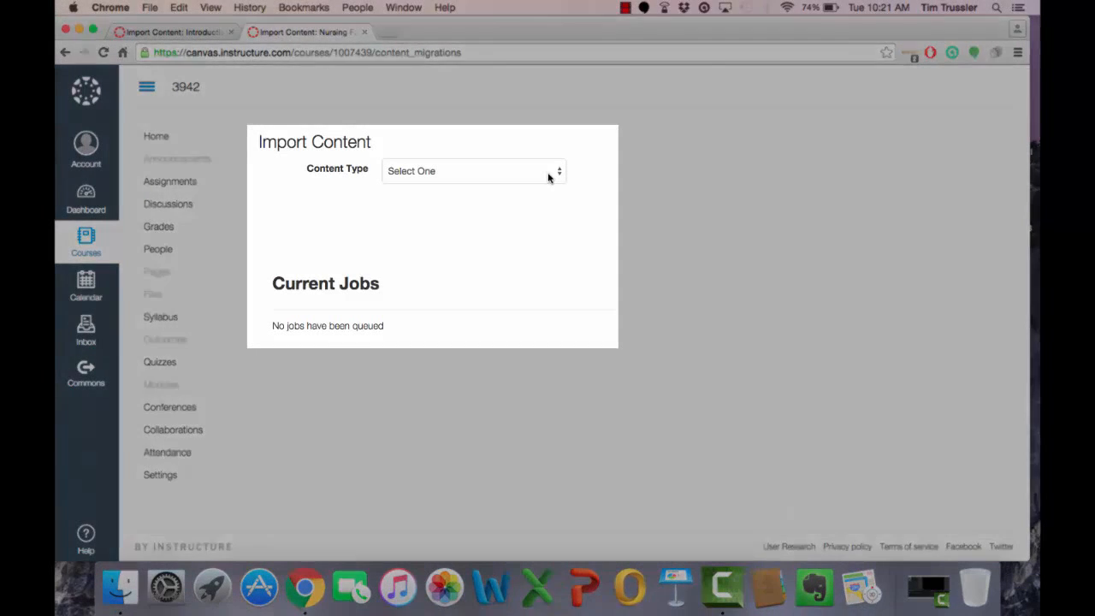
Set the import content type to Copy a Canvas Course and include completed courses in the course search
click(548, 172)
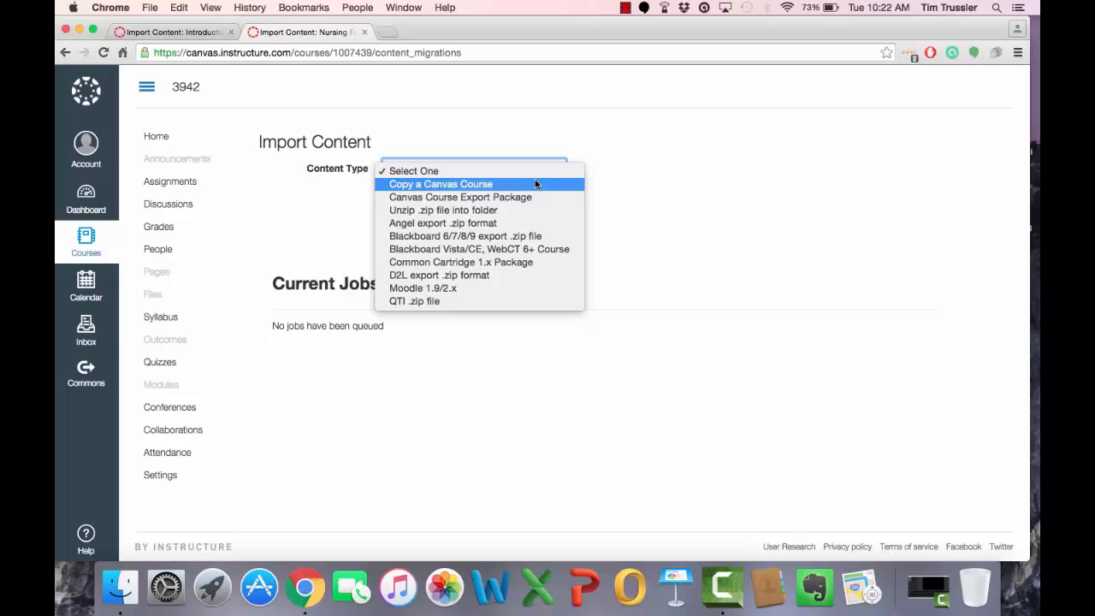
click(532, 182)
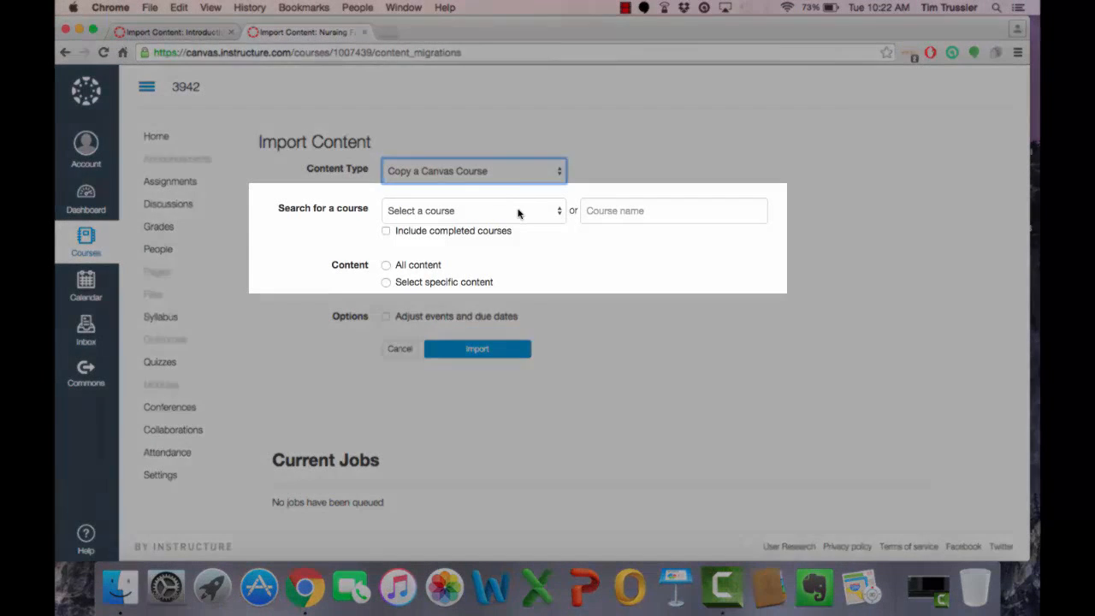
click(518, 212)
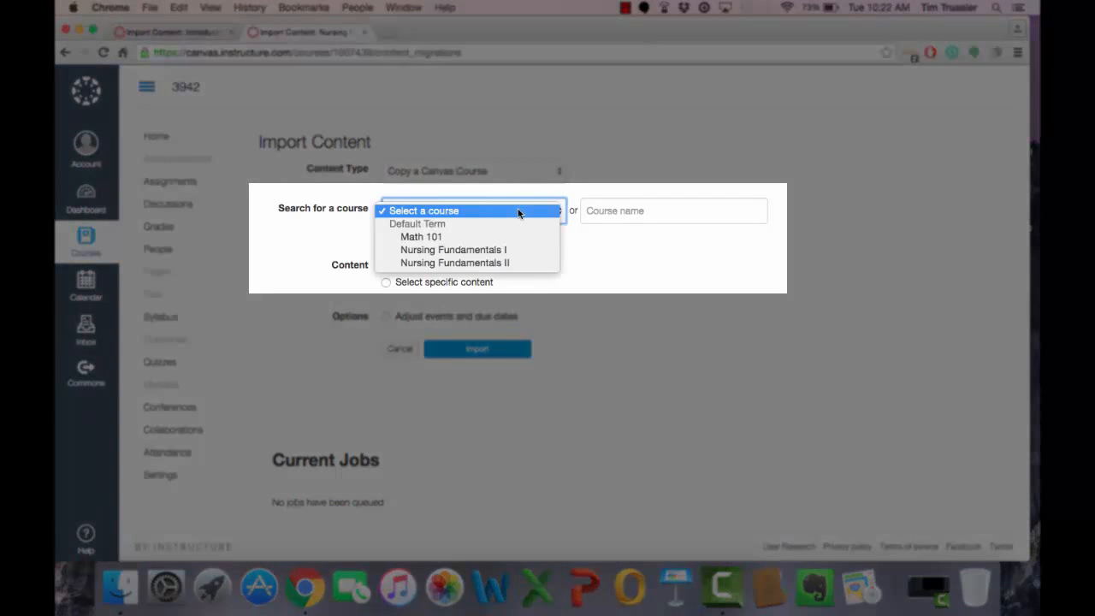
click(332, 241)
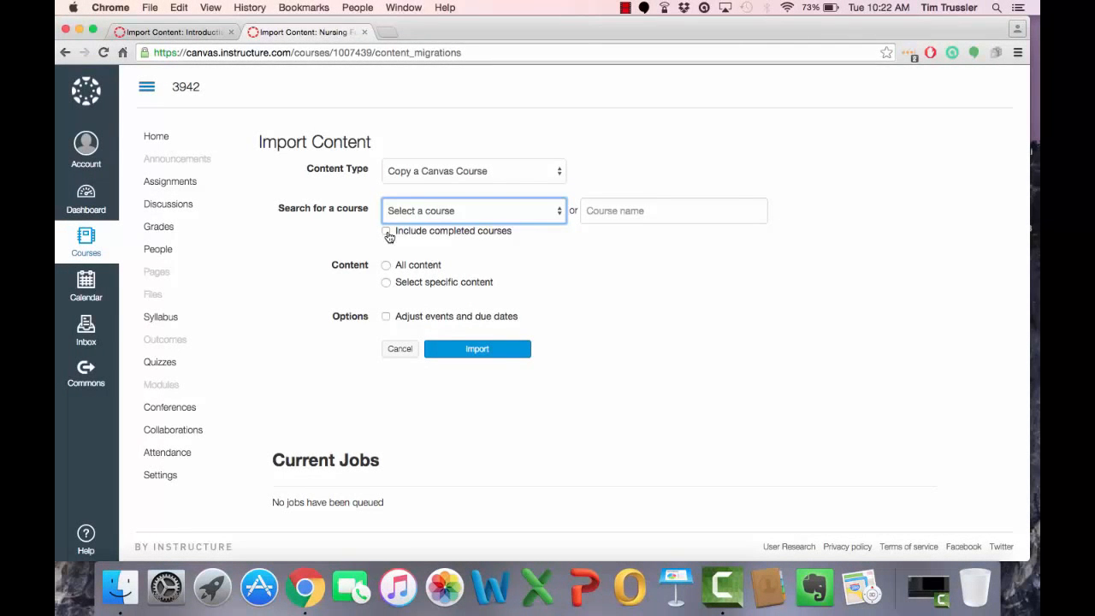
click(387, 233)
Try Nursing Fundamentals I as the course to copy from and check the warning beside its name
click(444, 212)
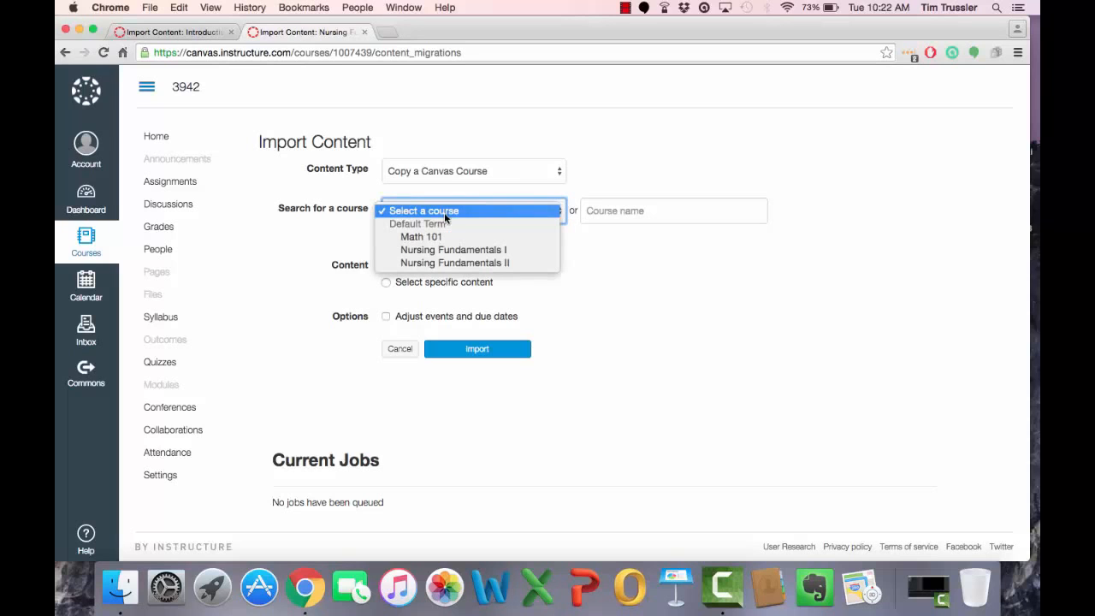
click(463, 253)
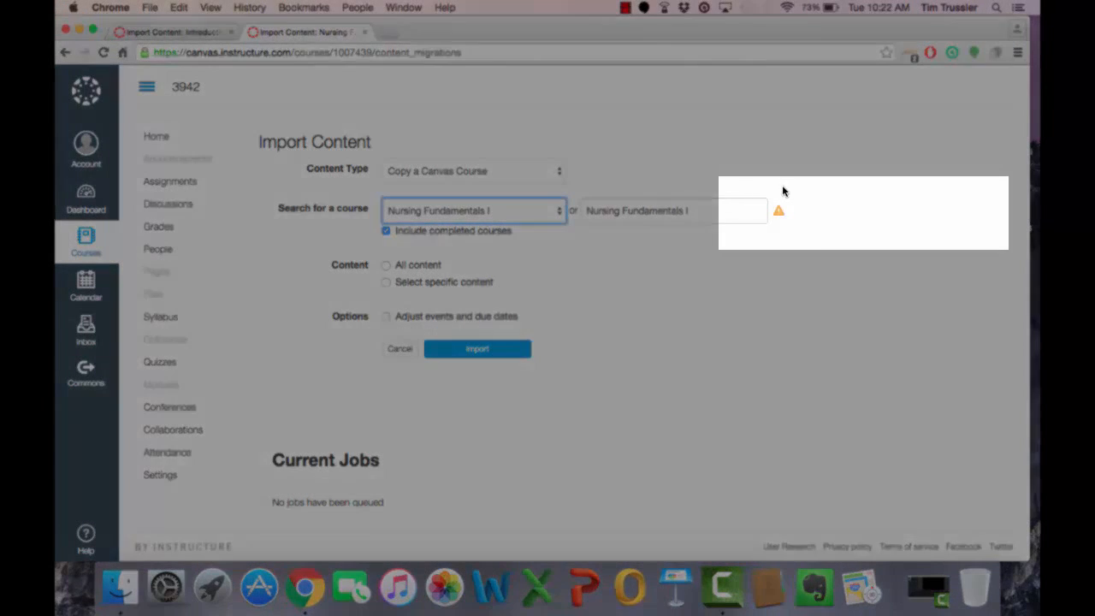
mouse_move(781, 216)
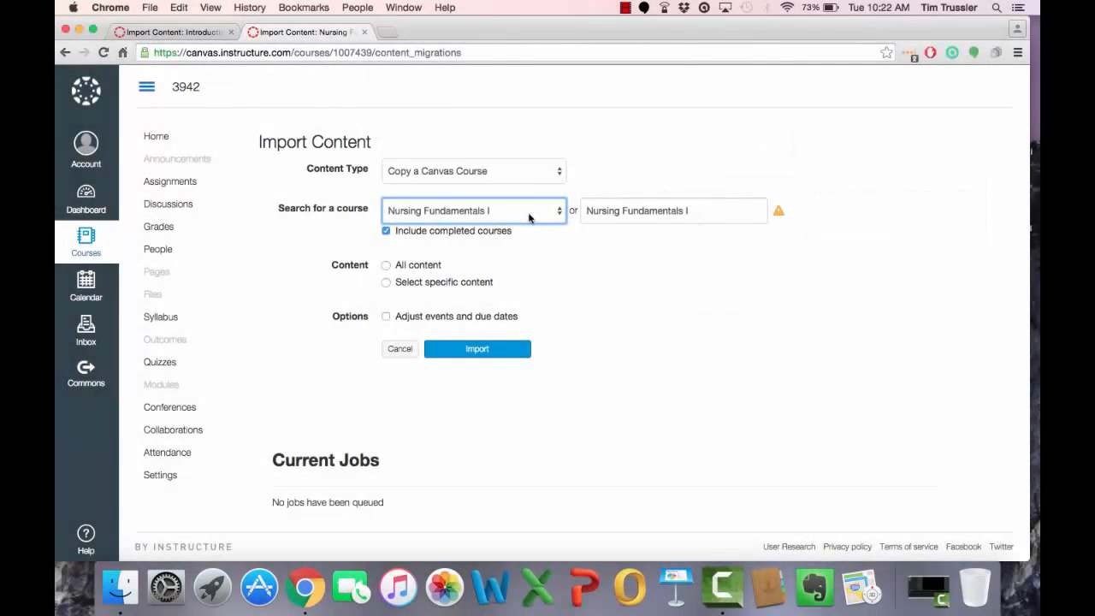
Choose Nursing Fundamentals II as the course to copy from and select all content for the import
click(527, 216)
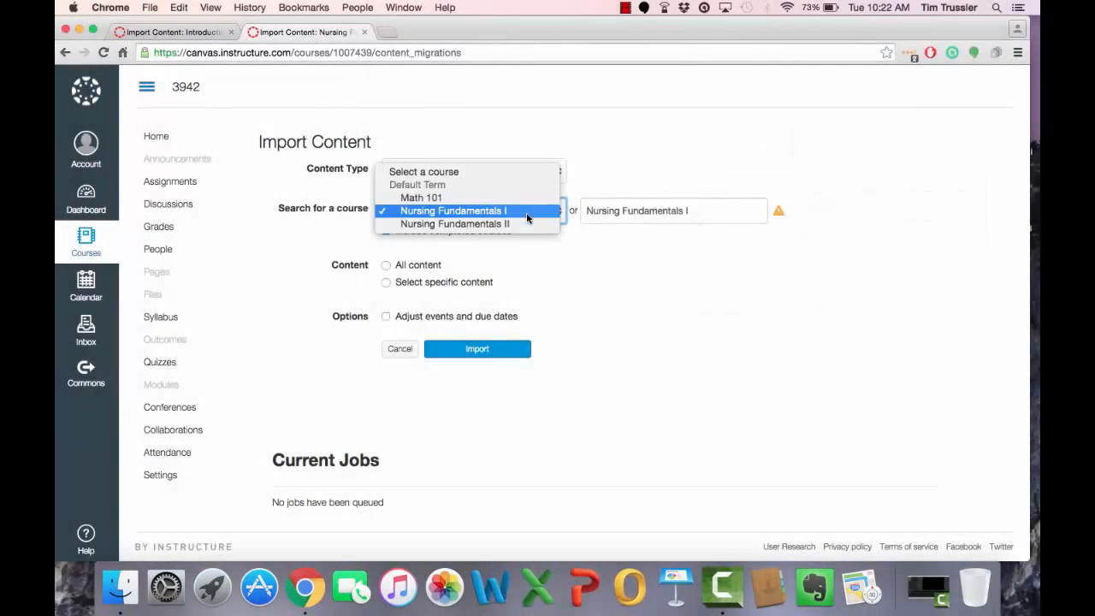
click(512, 225)
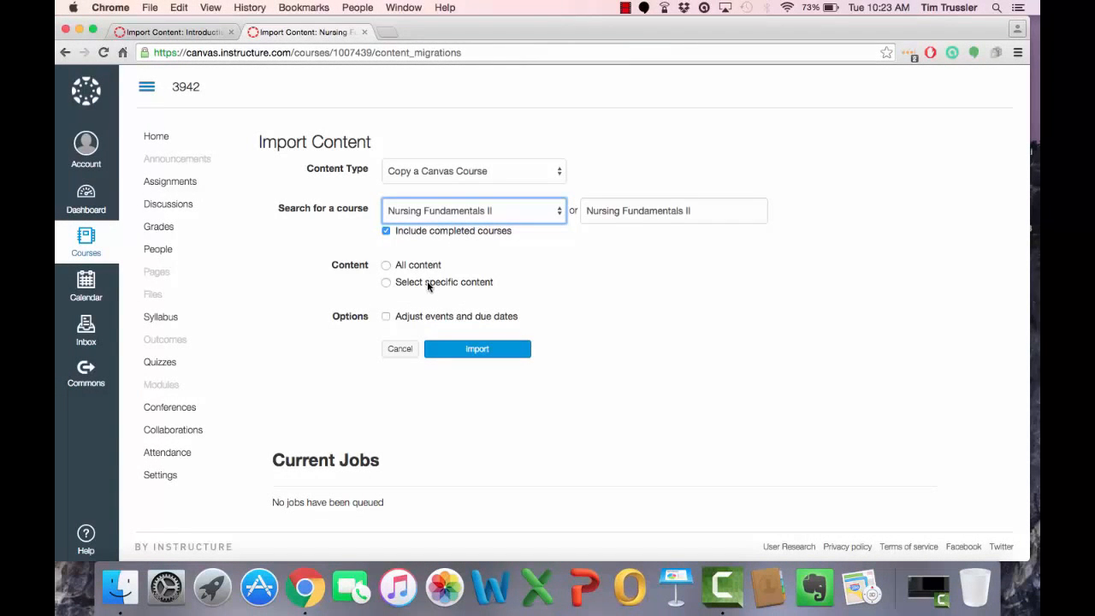
click(386, 266)
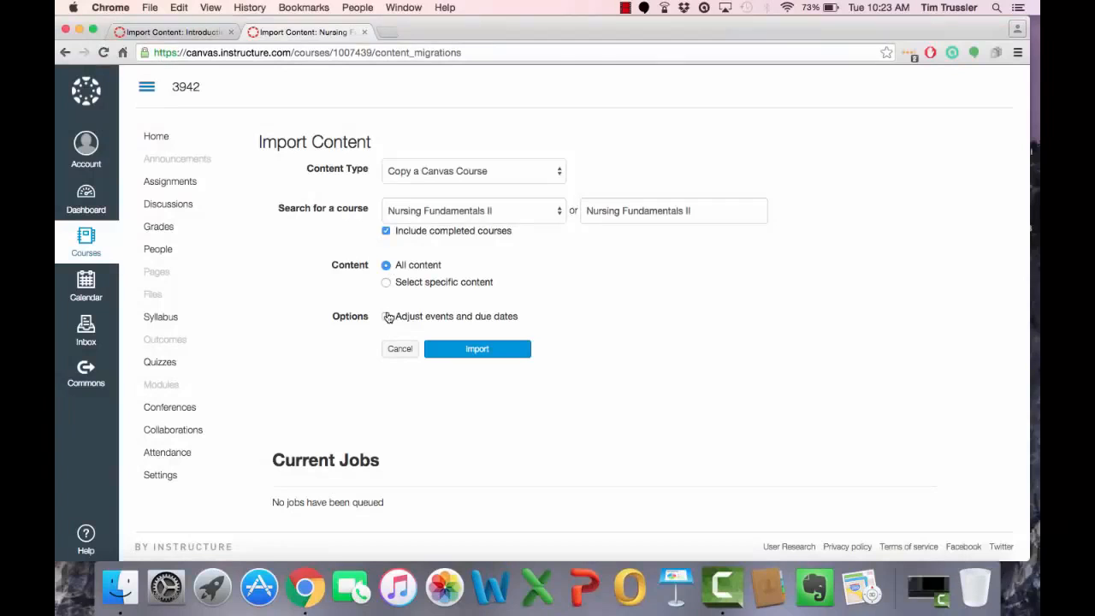
Enable adjusting of events and due dates and change the beginning date to Mar 28, 2016 11:10 am
click(386, 316)
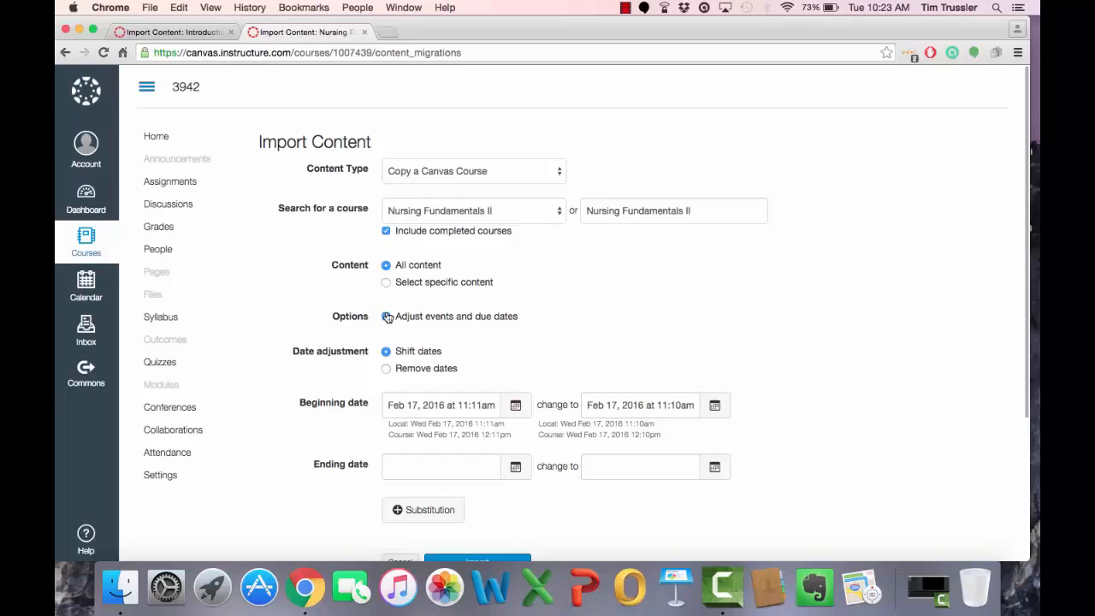
click(715, 407)
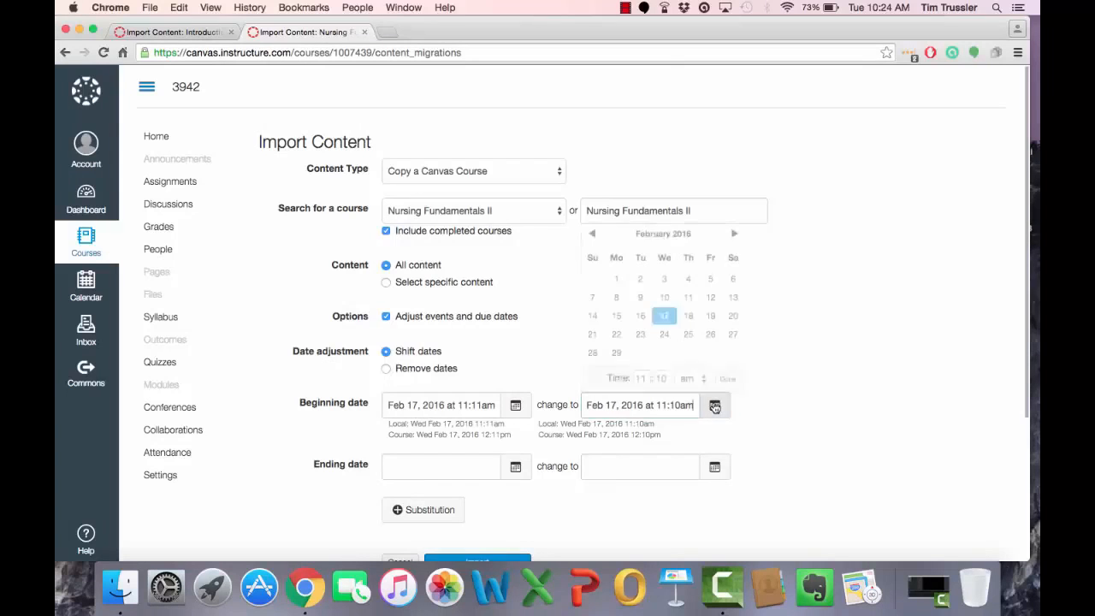
click(733, 233)
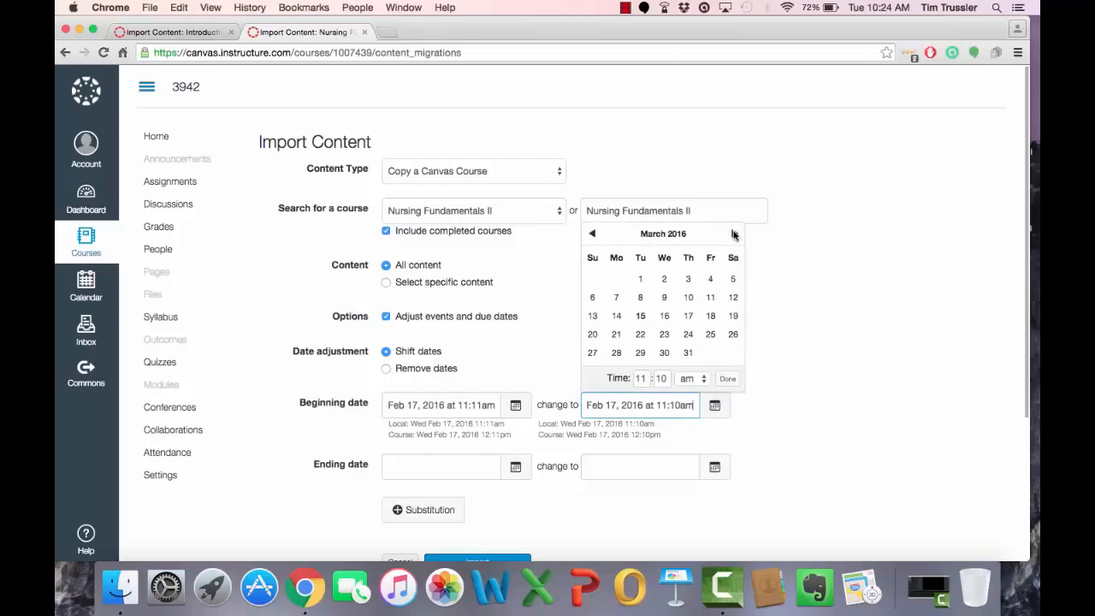
click(616, 352)
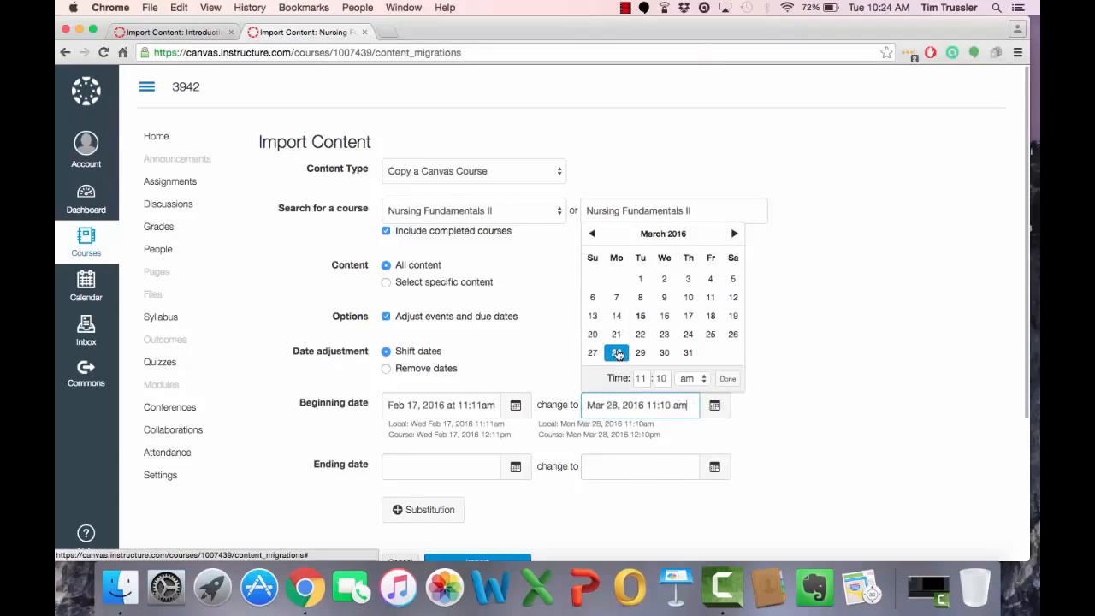
Change the new ending date for the imported content to Jun 3, 2016
click(711, 470)
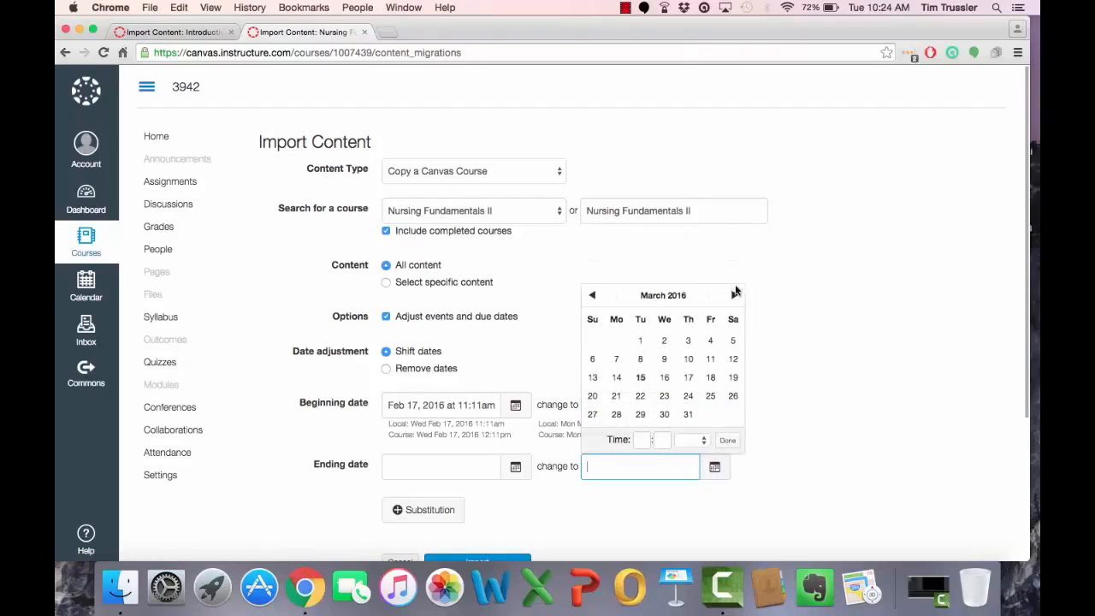
click(734, 296)
click(734, 296)
click(734, 296)
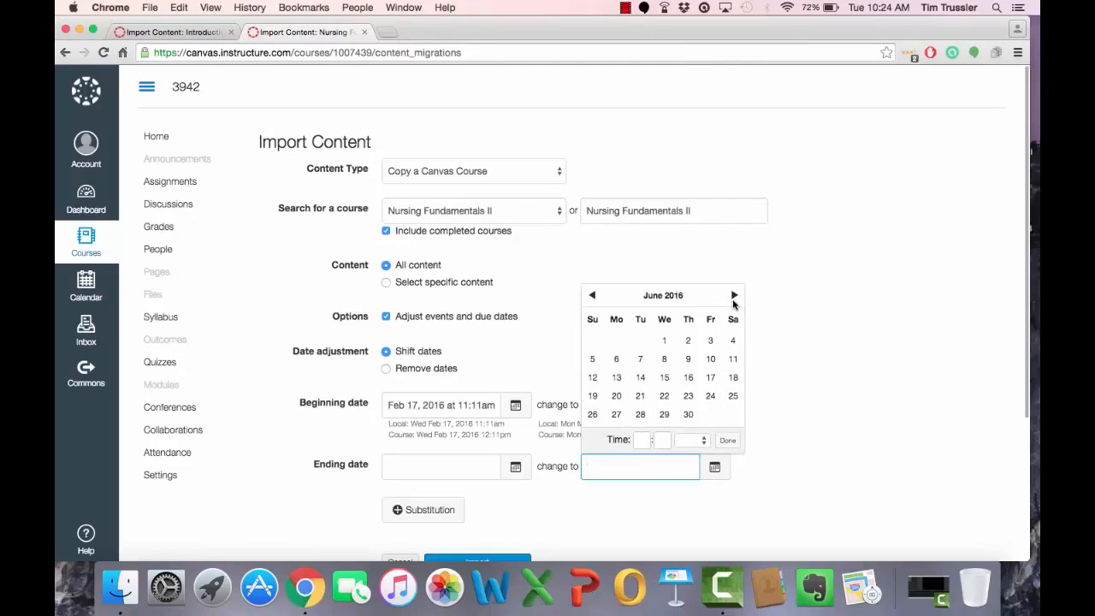
click(710, 341)
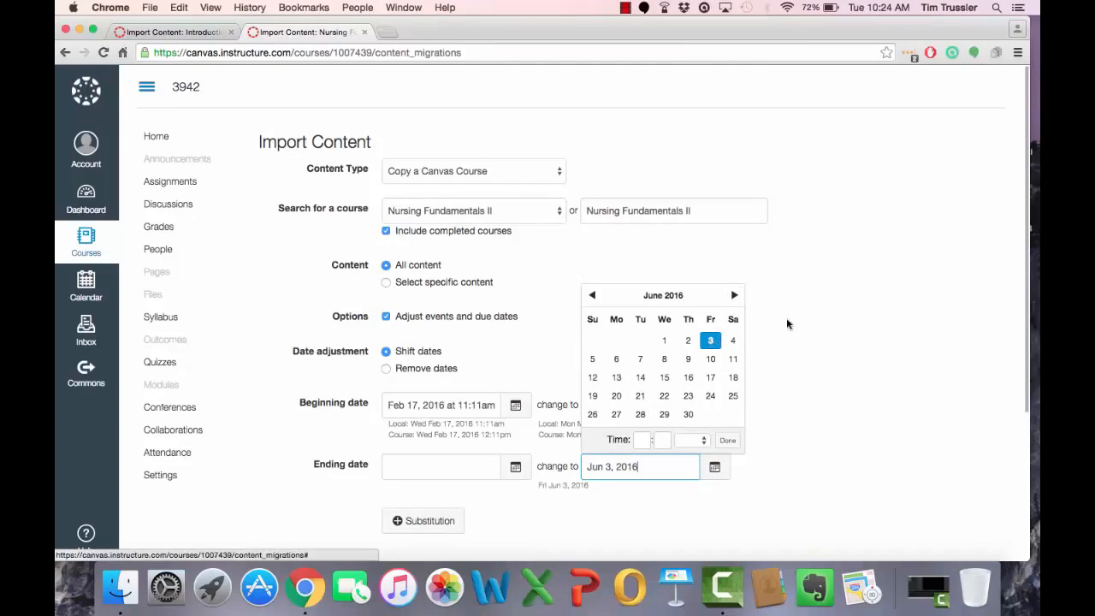
click(864, 410)
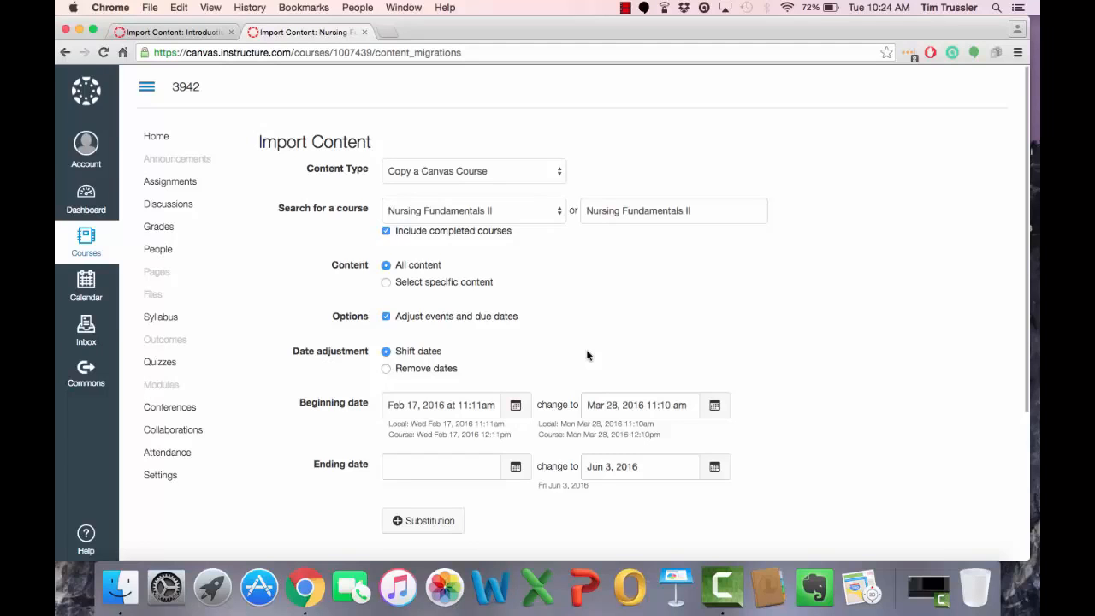
Try a day substitution that moves items from Monday to Friday and remove it again
scroll(587, 355, down, 3)
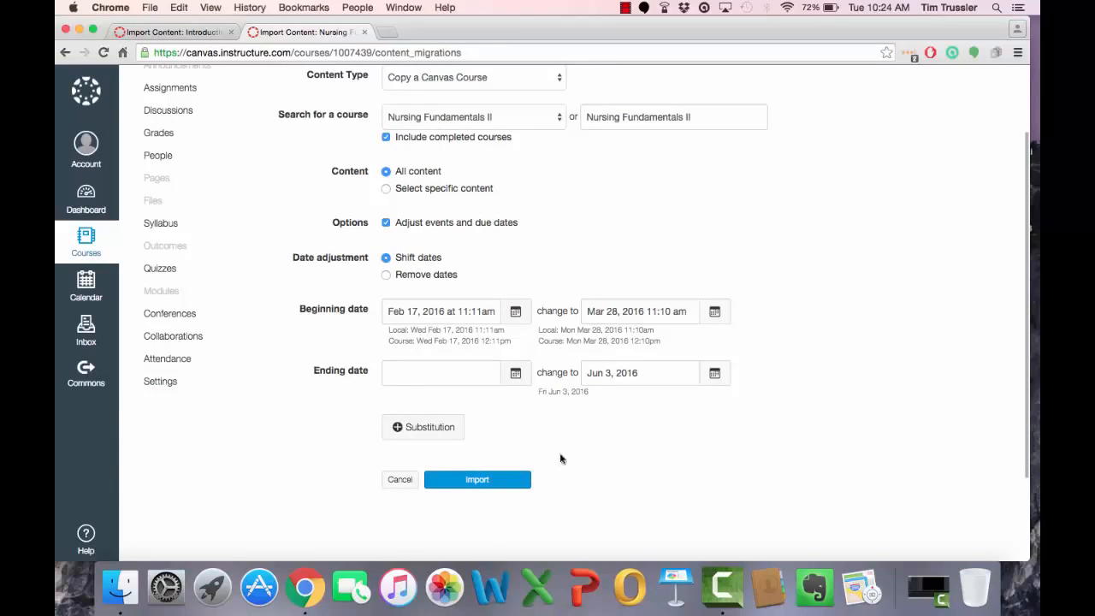
click(428, 428)
click(427, 424)
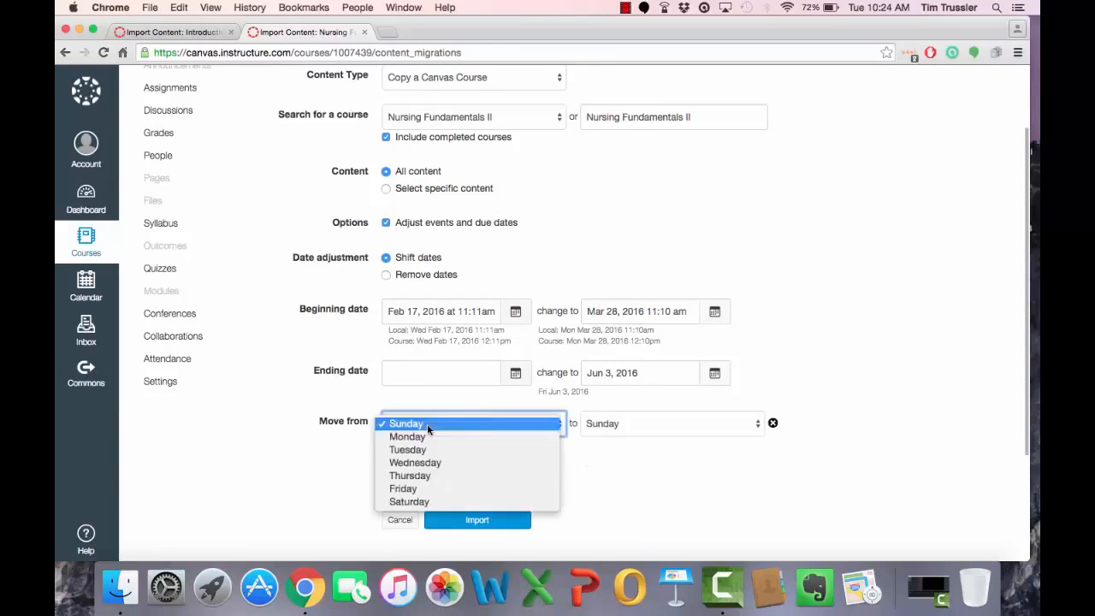
click(423, 441)
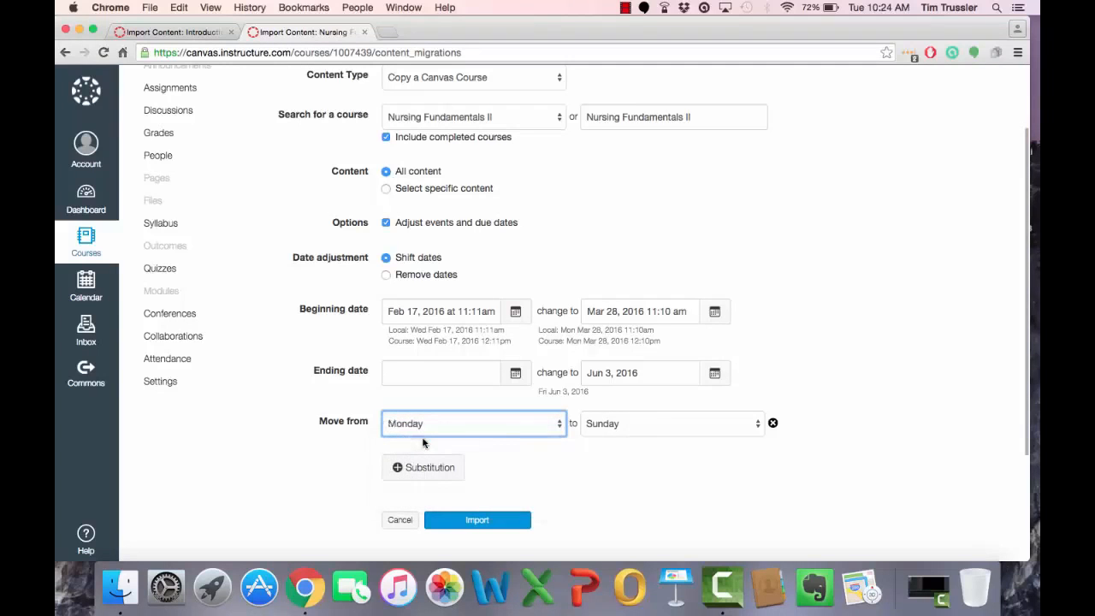
click(592, 426)
click(611, 490)
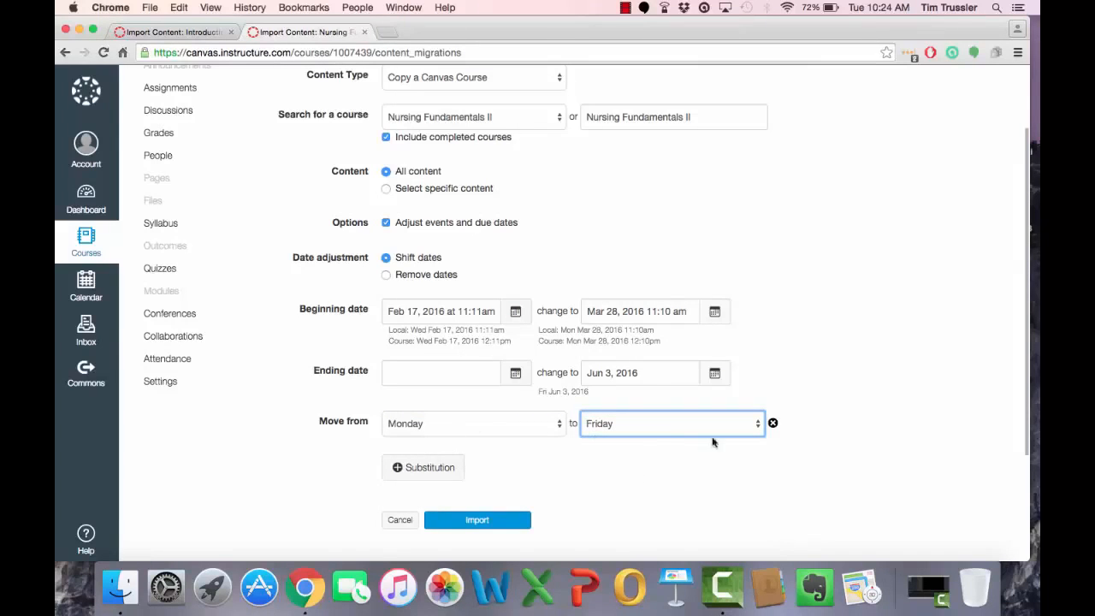
click(775, 423)
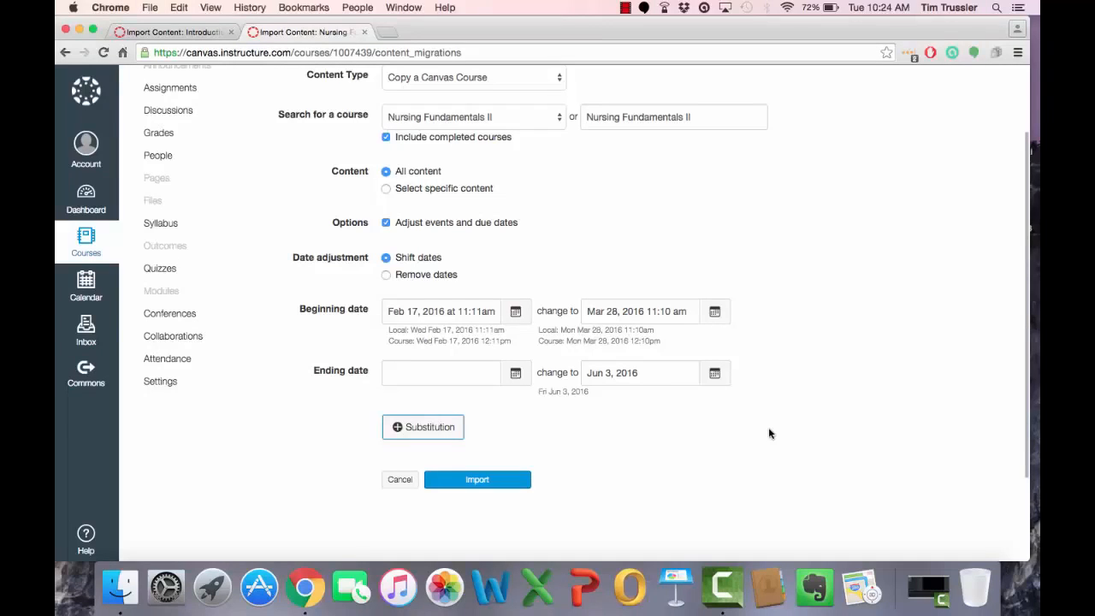
Run the course copy import and publish the Nursing Fundamentals I course from its home page
click(492, 479)
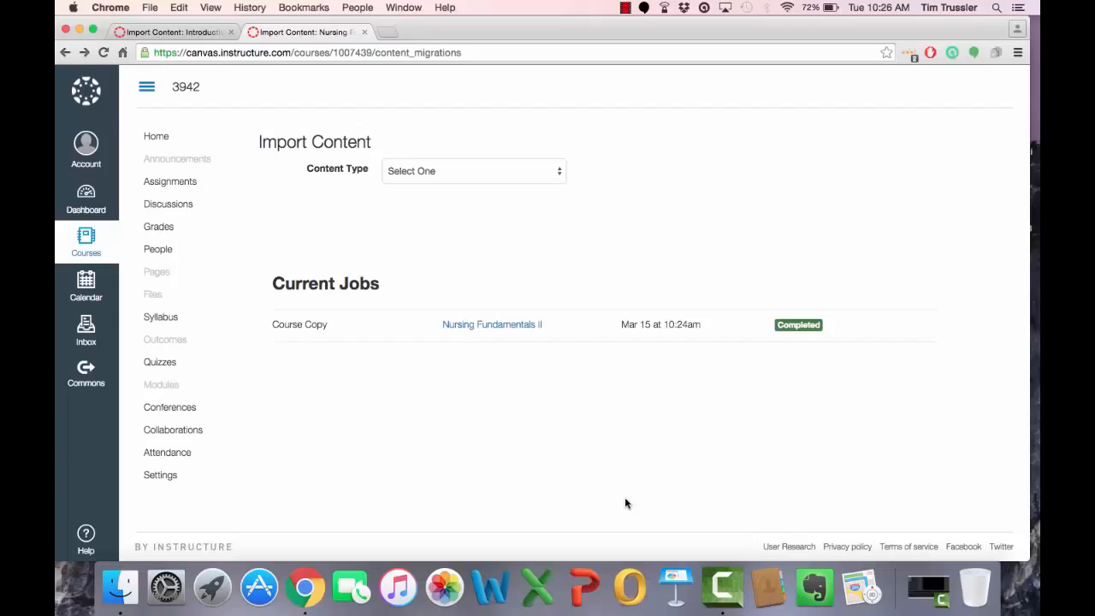
click(156, 139)
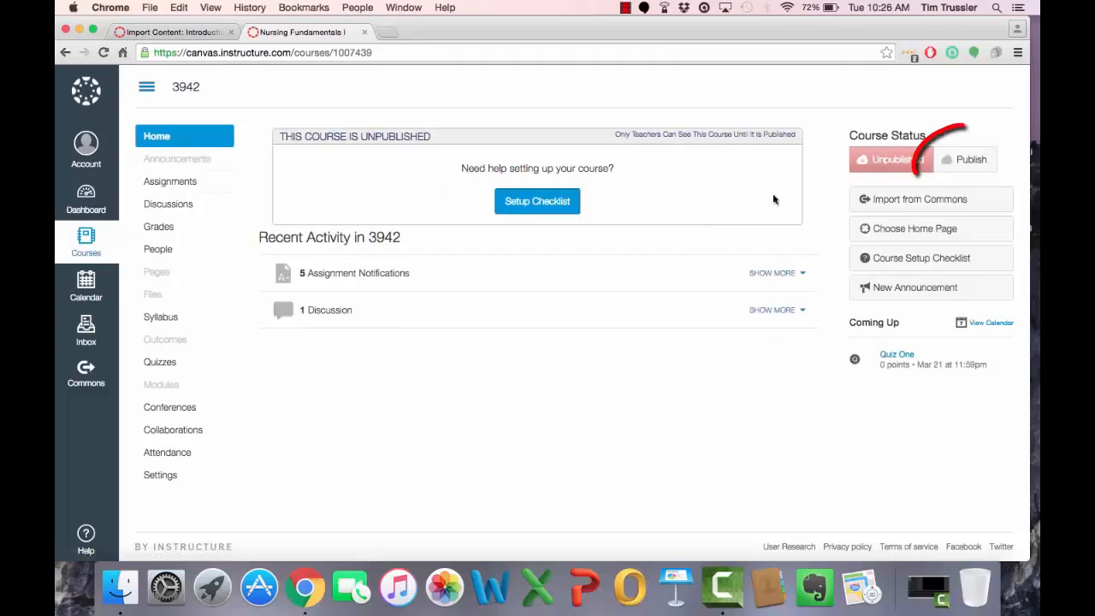
click(971, 163)
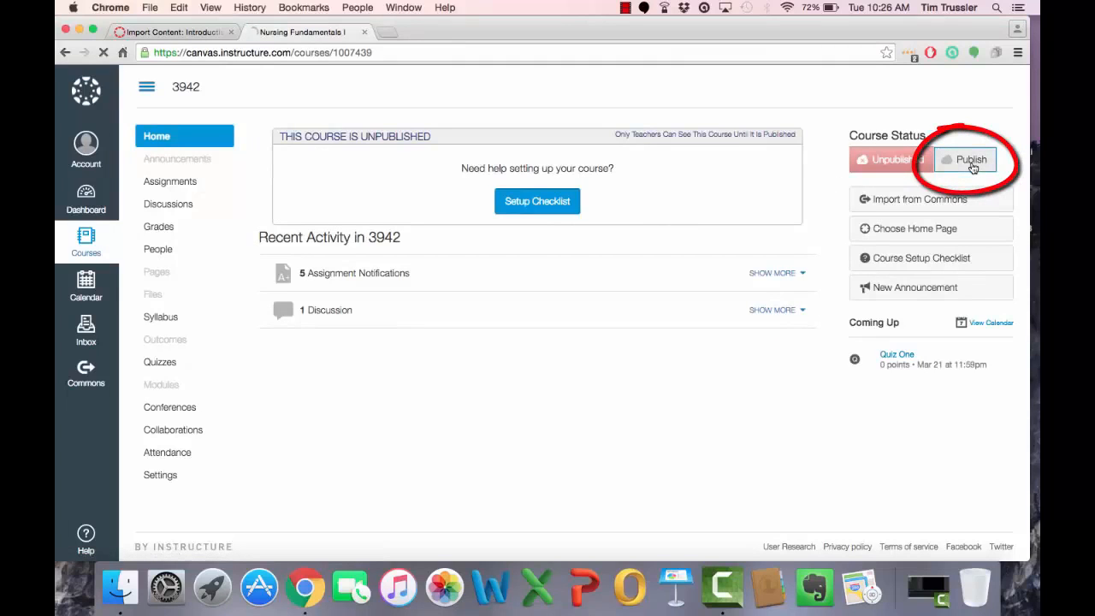